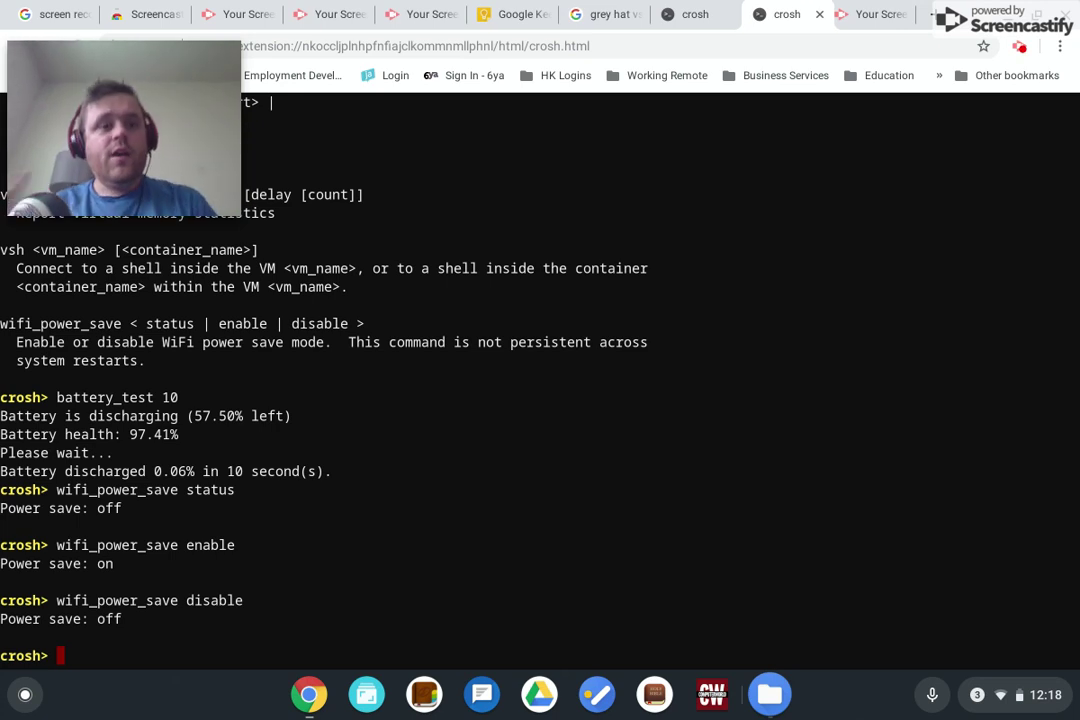
Switch to the unused crosh session and list its general commands with help
{"action": "key", "text": "ctrl+shift+Tab"}
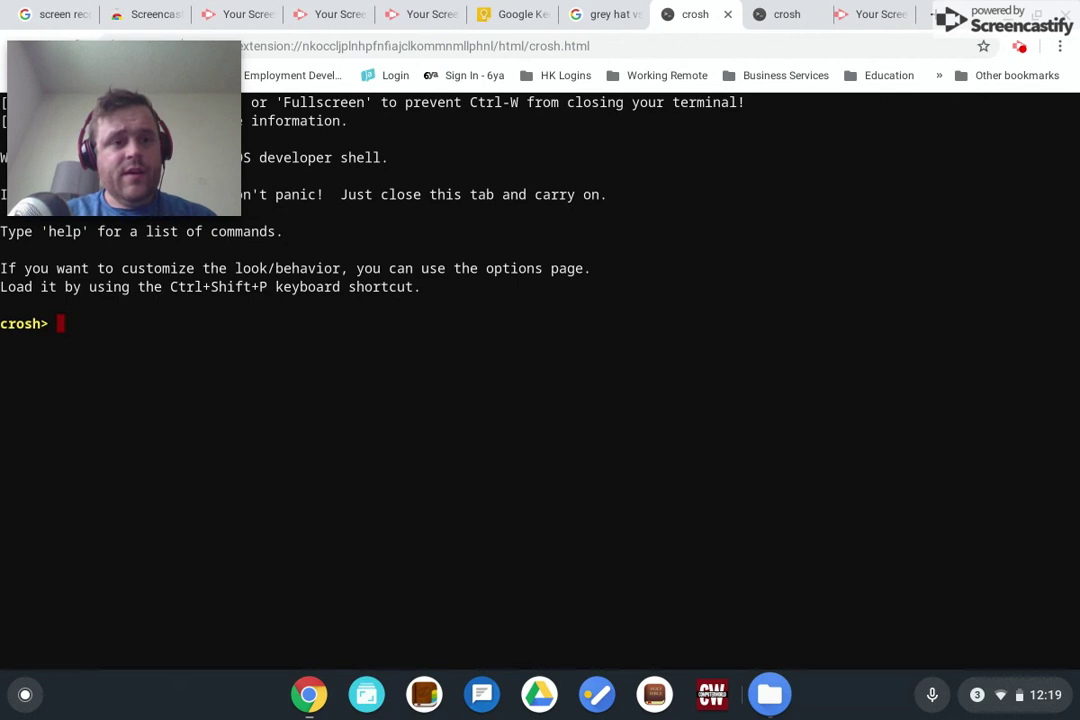
{"action": "type", "text": "help"}
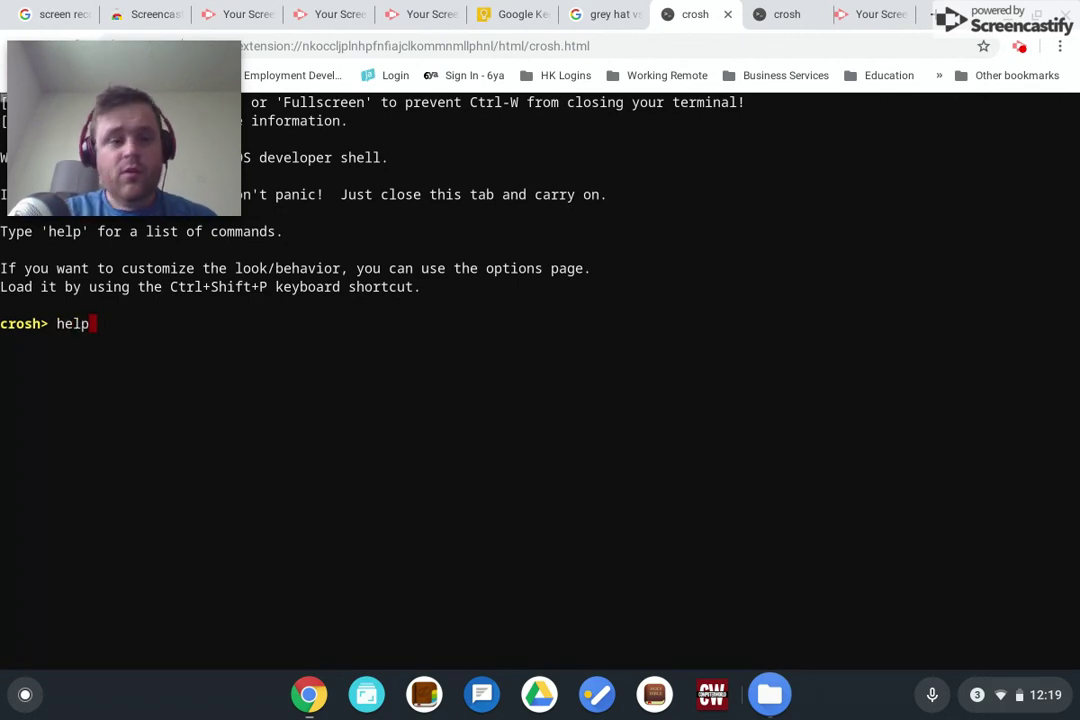
{"action": "key", "text": "Return"}
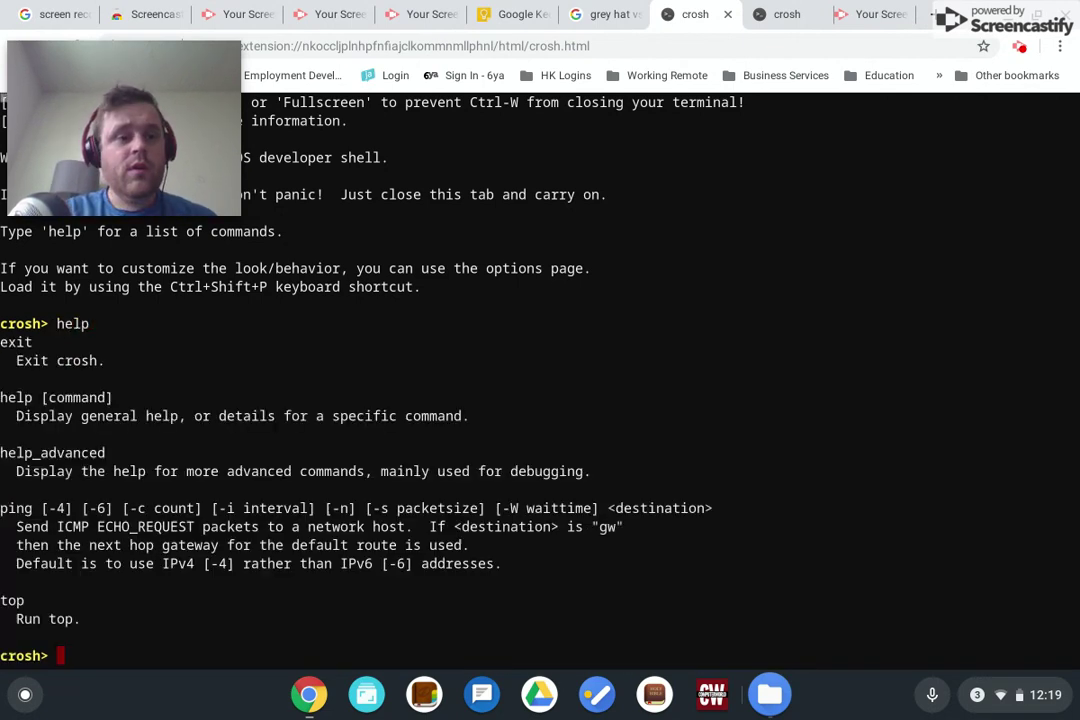
Display the help for advanced debugging commands by running help_advanced
{"action": "type", "text": "he"}
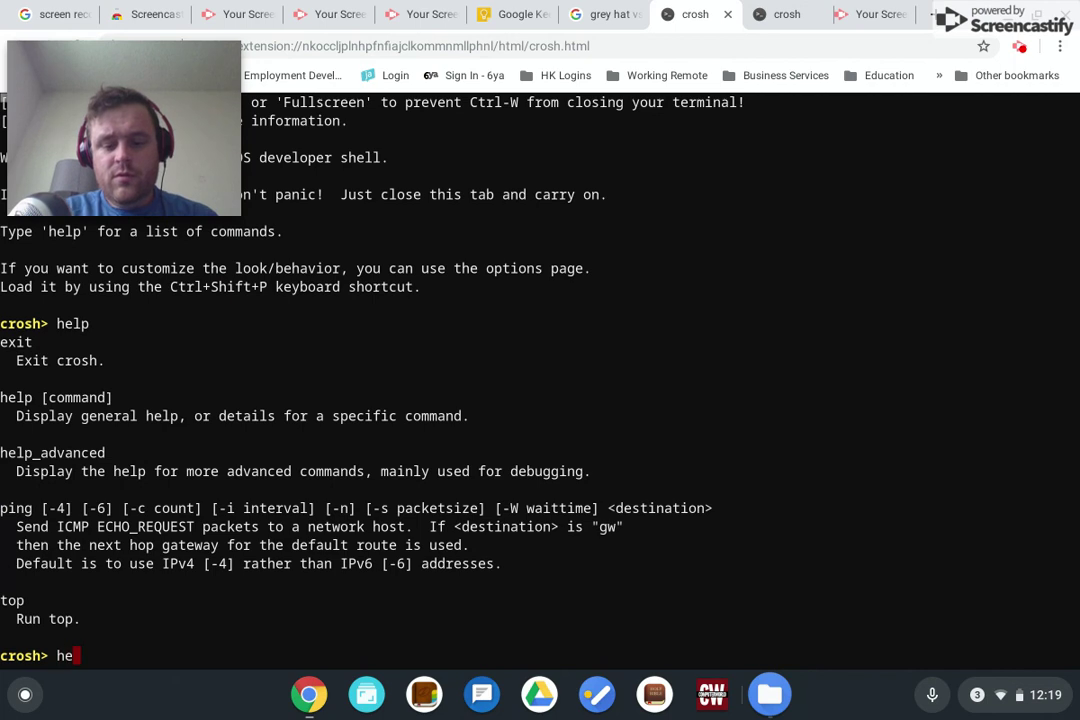
{"action": "type", "text": "lp_a"}
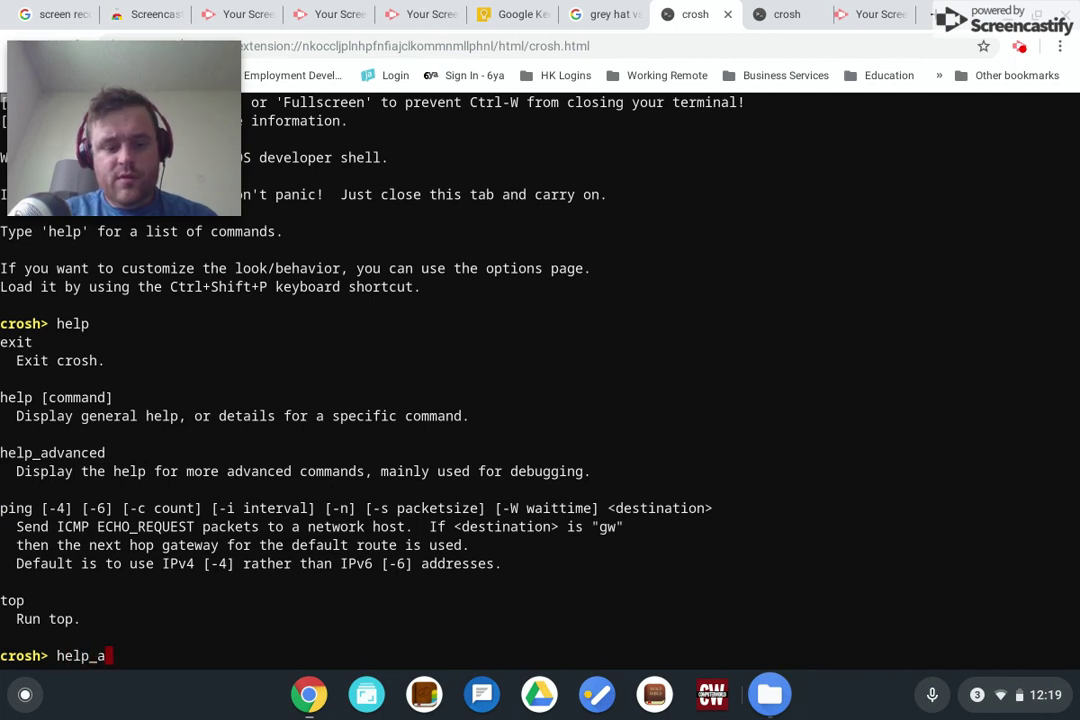
{"action": "type", "text": "dvanced"}
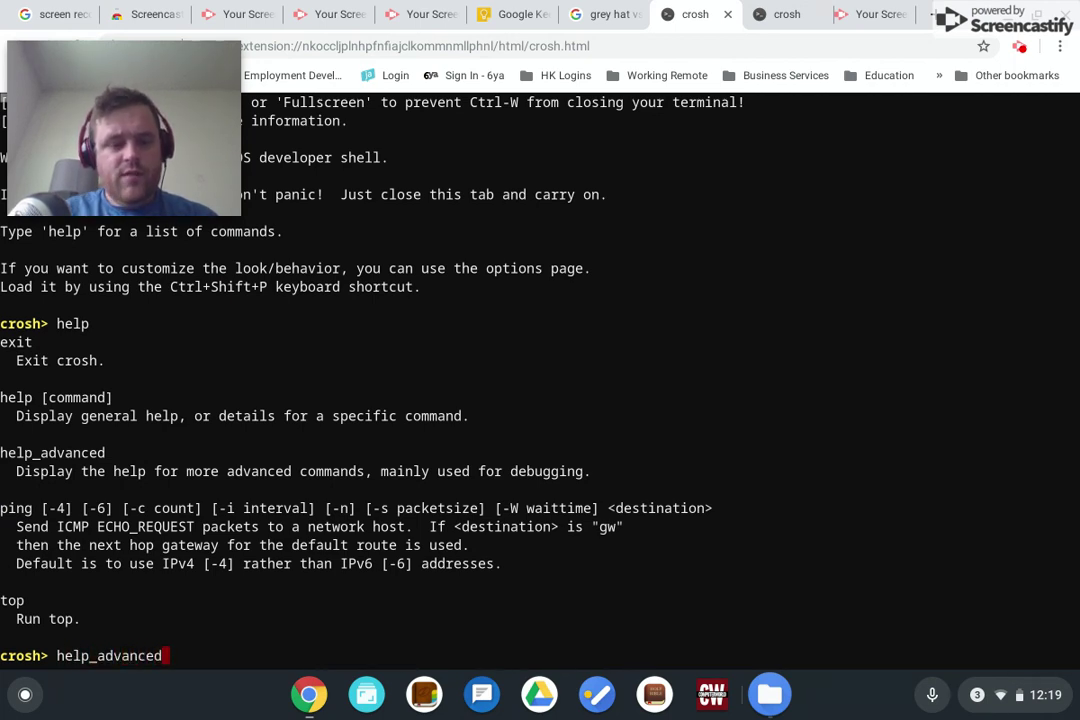
{"action": "key", "text": "Return"}
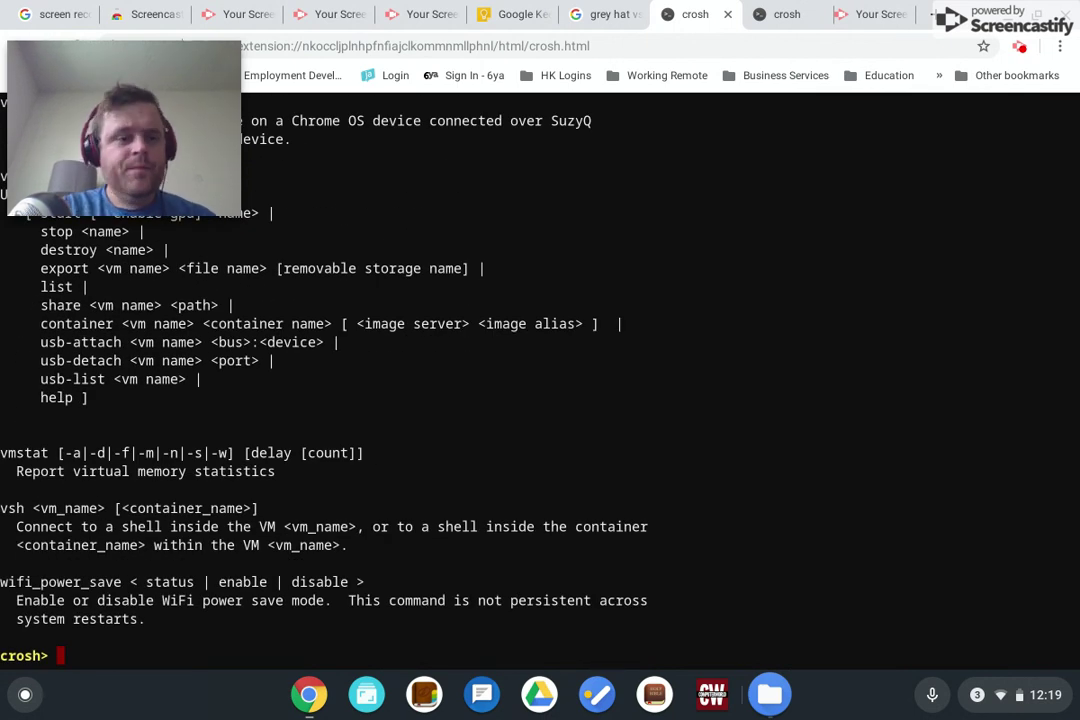
Examine the advanced command descriptions from wifi_power_save back to the ping, rlz and rollback entries
{"action": "scroll", "coordinate": [540, 375], "scroll_direction": "up", "scroll_amount": 10}
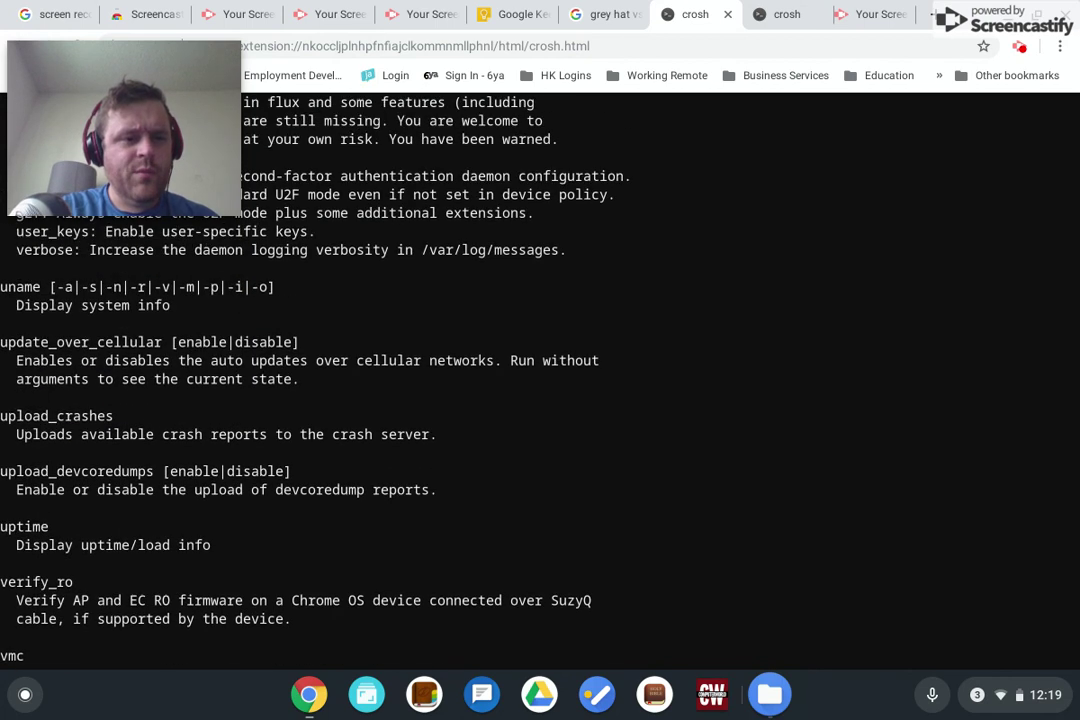
{"action": "scroll", "coordinate": [540, 375], "scroll_direction": "up", "scroll_amount": 1}
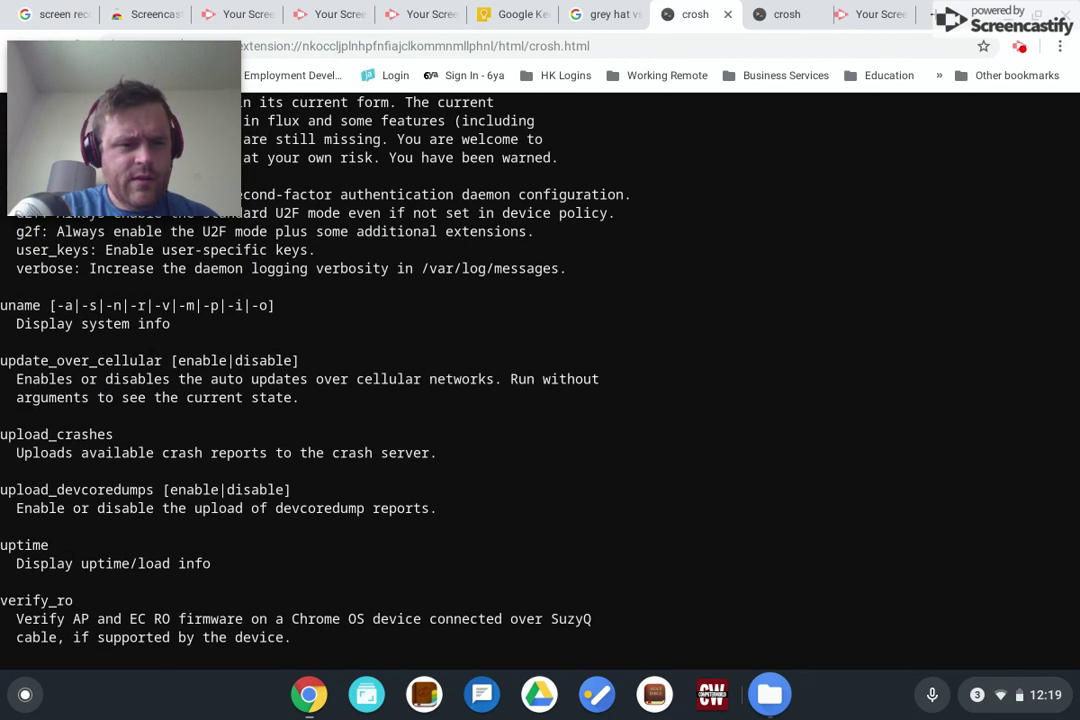
{"action": "scroll", "coordinate": [540, 375], "scroll_direction": "up", "scroll_amount": 10}
{"action": "scroll", "coordinate": [540, 375], "scroll_direction": "up", "scroll_amount": 8}
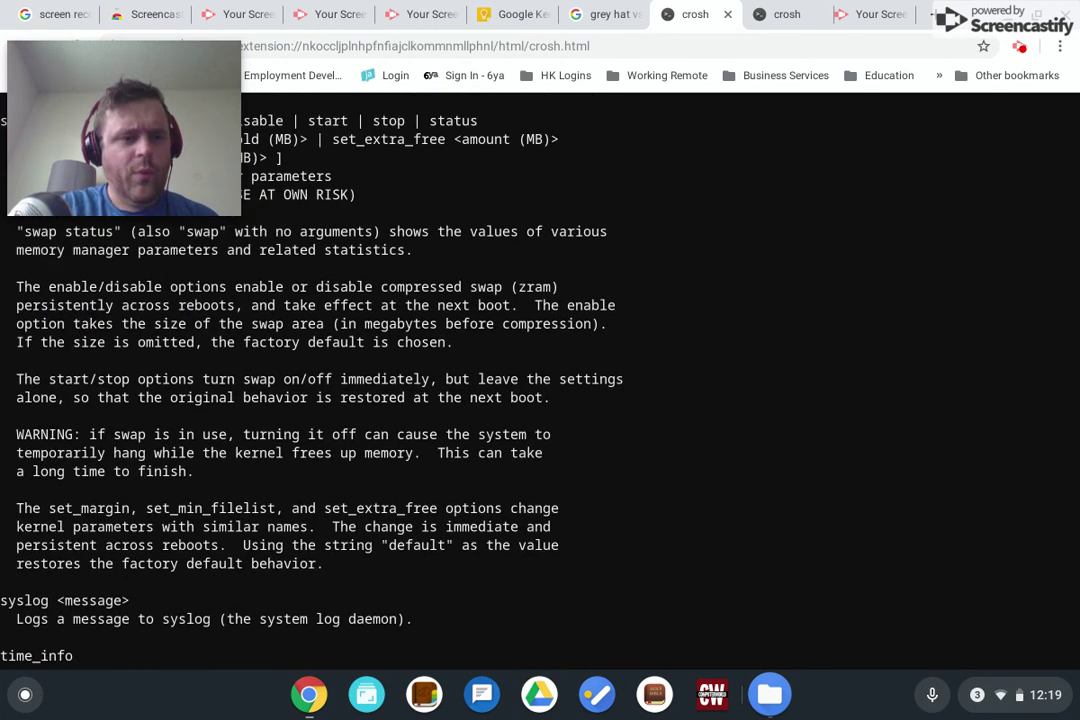
{"action": "scroll", "coordinate": [540, 375], "scroll_direction": "up", "scroll_amount": 11}
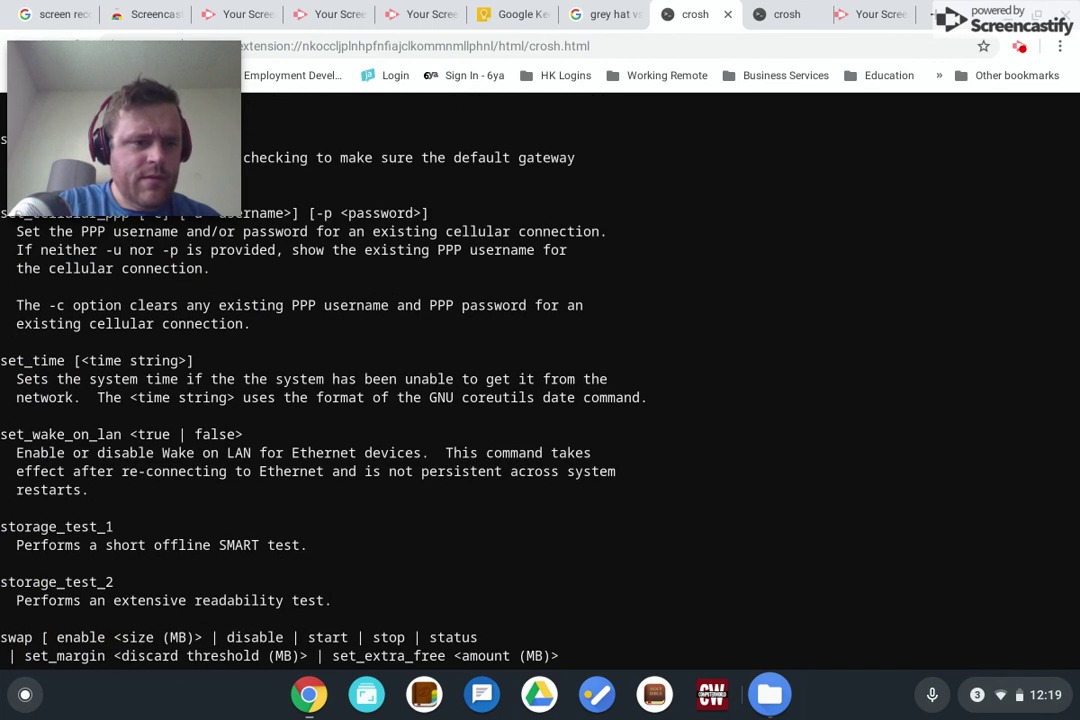
{"action": "scroll", "coordinate": [540, 375], "scroll_direction": "up", "scroll_amount": 14}
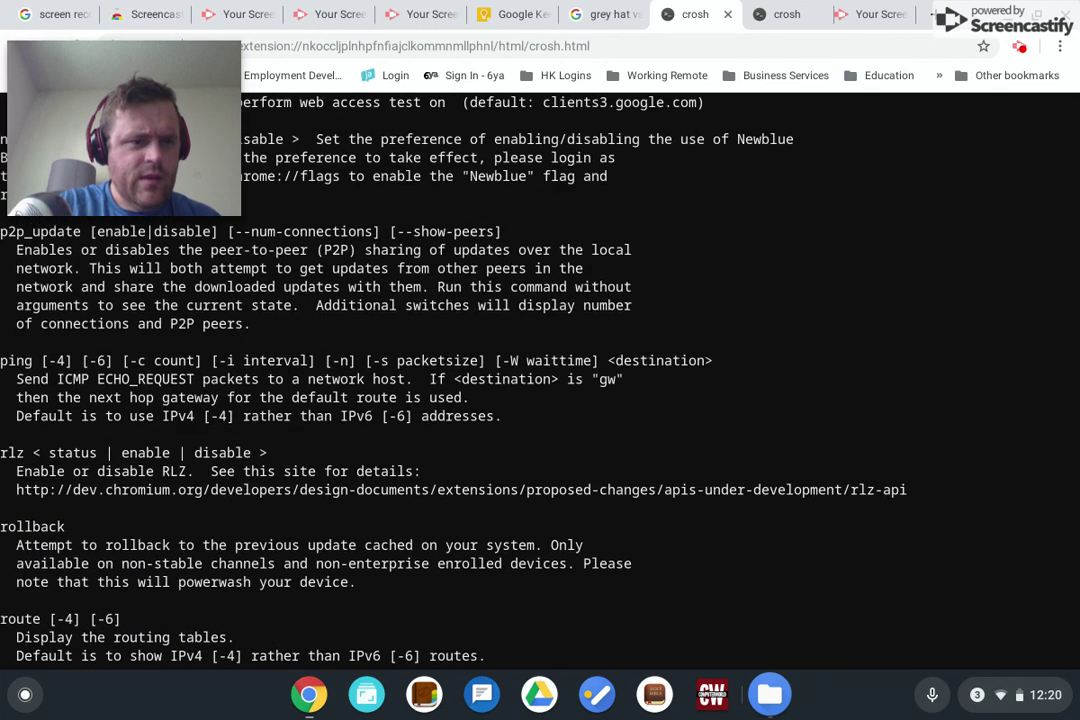
{"action": "scroll", "coordinate": [540, 375], "scroll_direction": "down", "scroll_amount": 18}
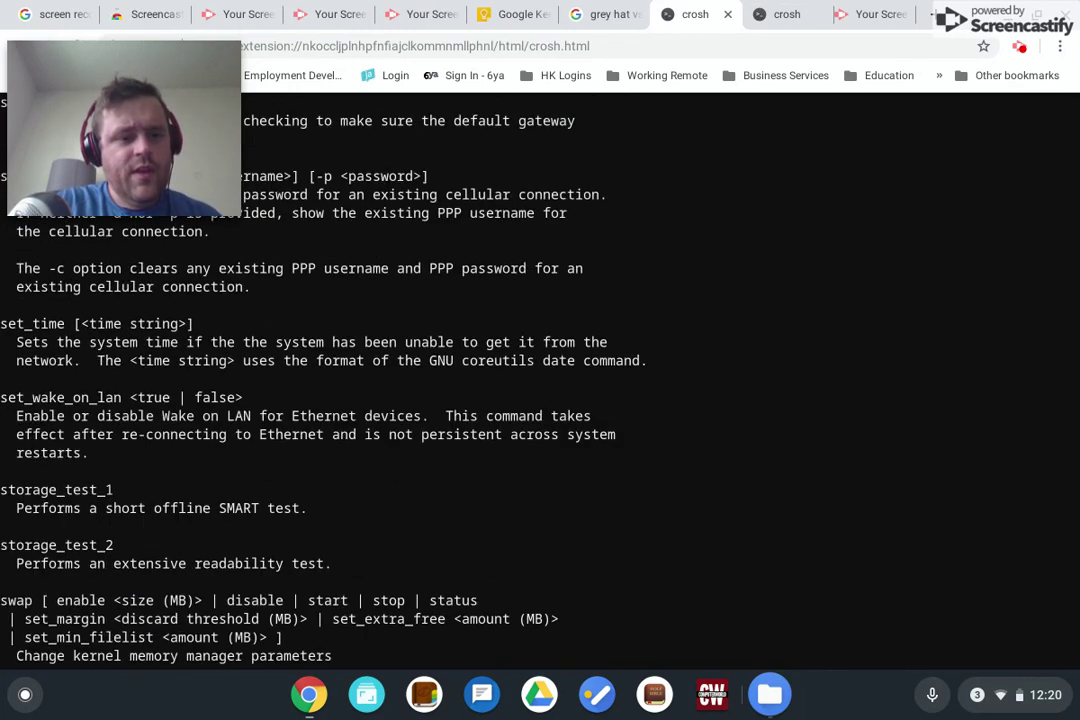
{"action": "scroll", "coordinate": [540, 375], "scroll_direction": "down", "scroll_amount": 20}
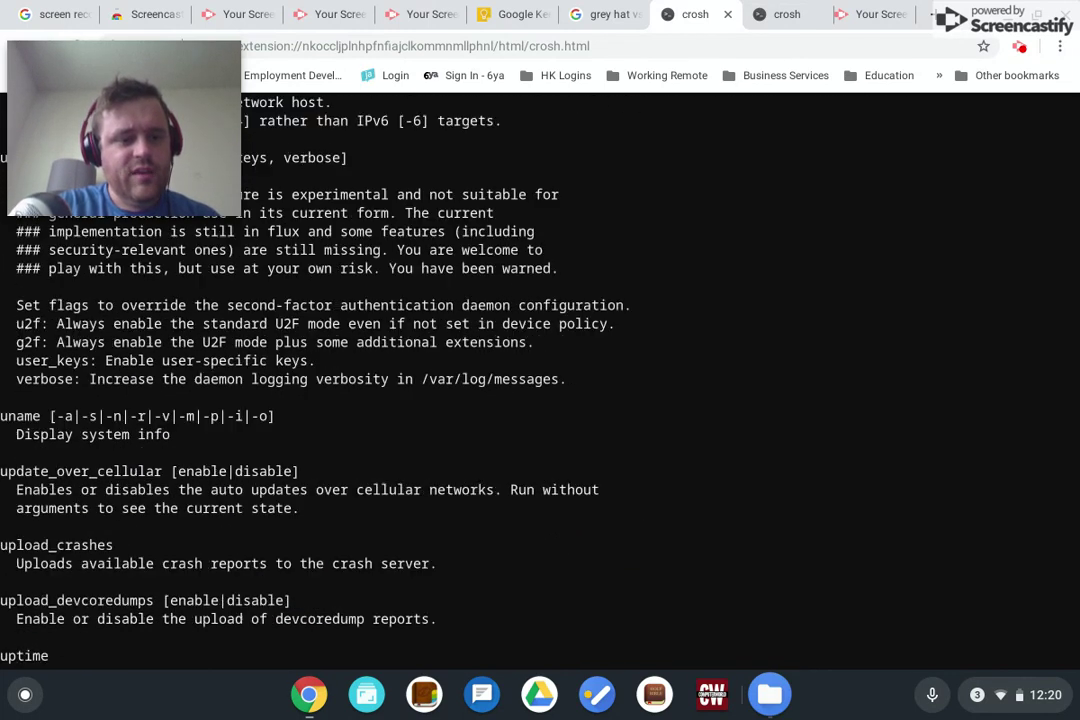
{"action": "scroll", "coordinate": [540, 375], "scroll_direction": "down", "scroll_amount": 12}
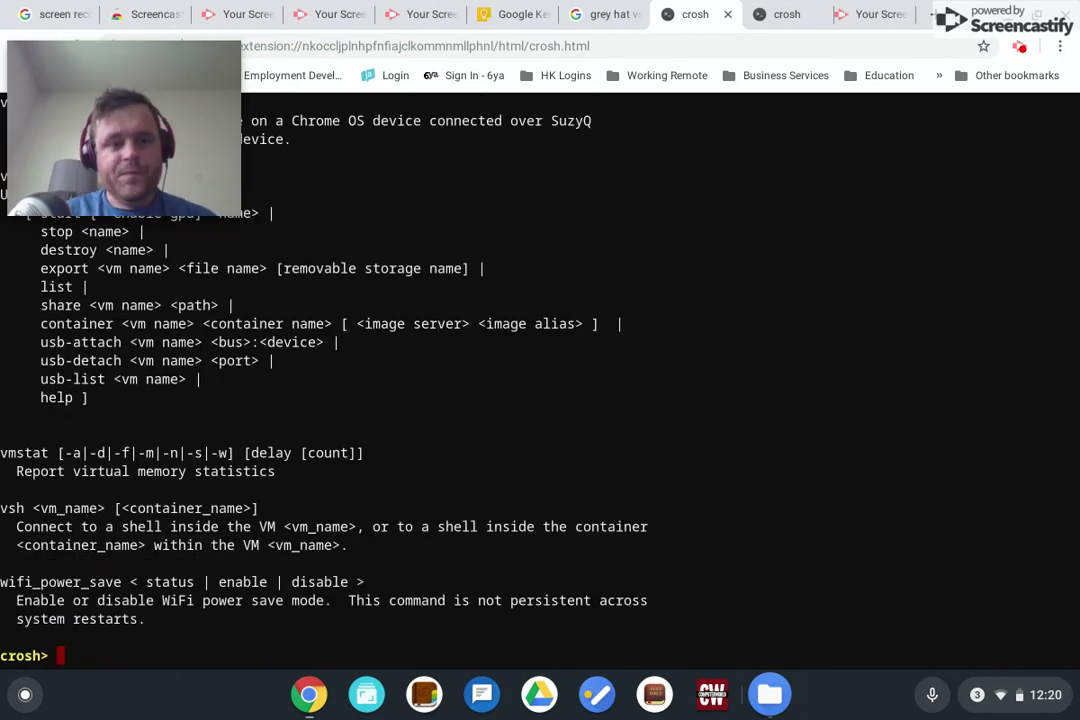
{"action": "type", "text": "rollb"}
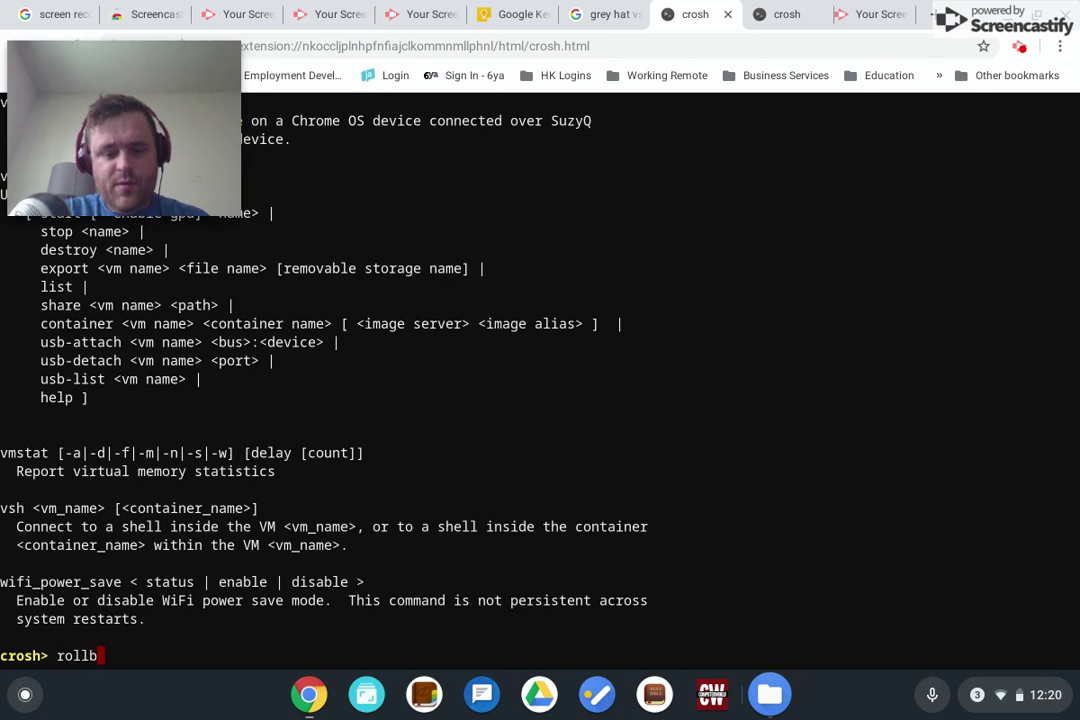
{"action": "type", "text": "ack"}
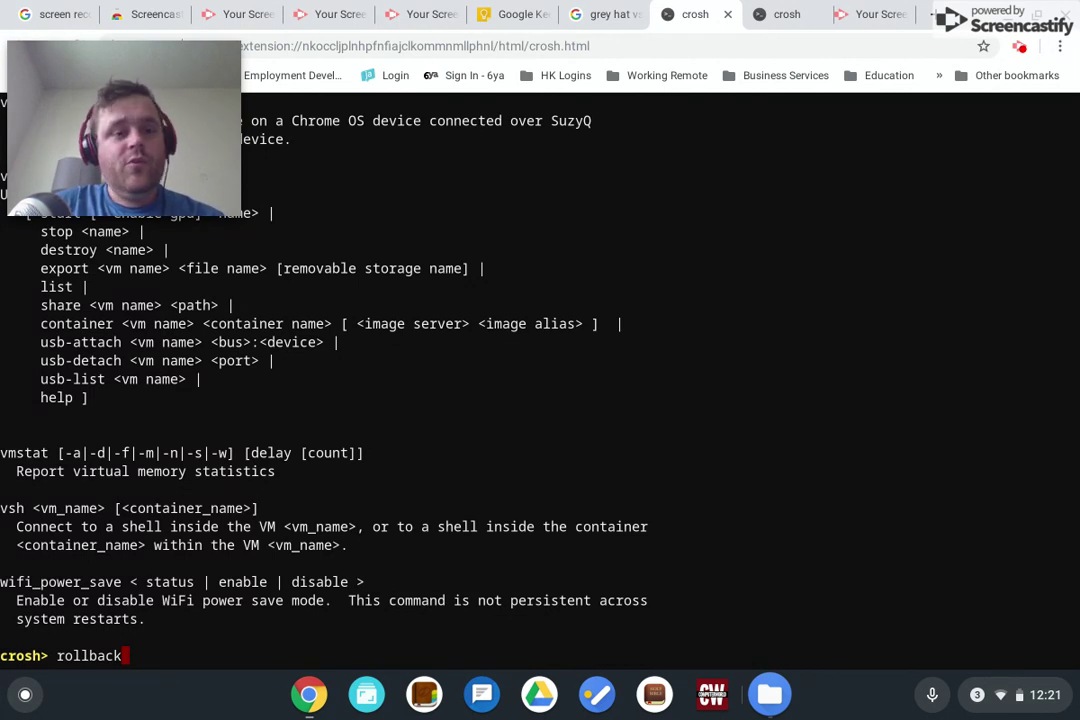
{"action": "key", "text": "BackSpace"}
{"action": "key", "text": "BackSpace"}
{"action": "key", "text": "BackSpace"}
{"action": "key", "text": "BackSpace"}
{"action": "key", "text": "BackSpace"}
{"action": "key", "text": "BackSpace"}
{"action": "key", "text": "BackSpace"}
{"action": "key", "text": "BackSpace"}
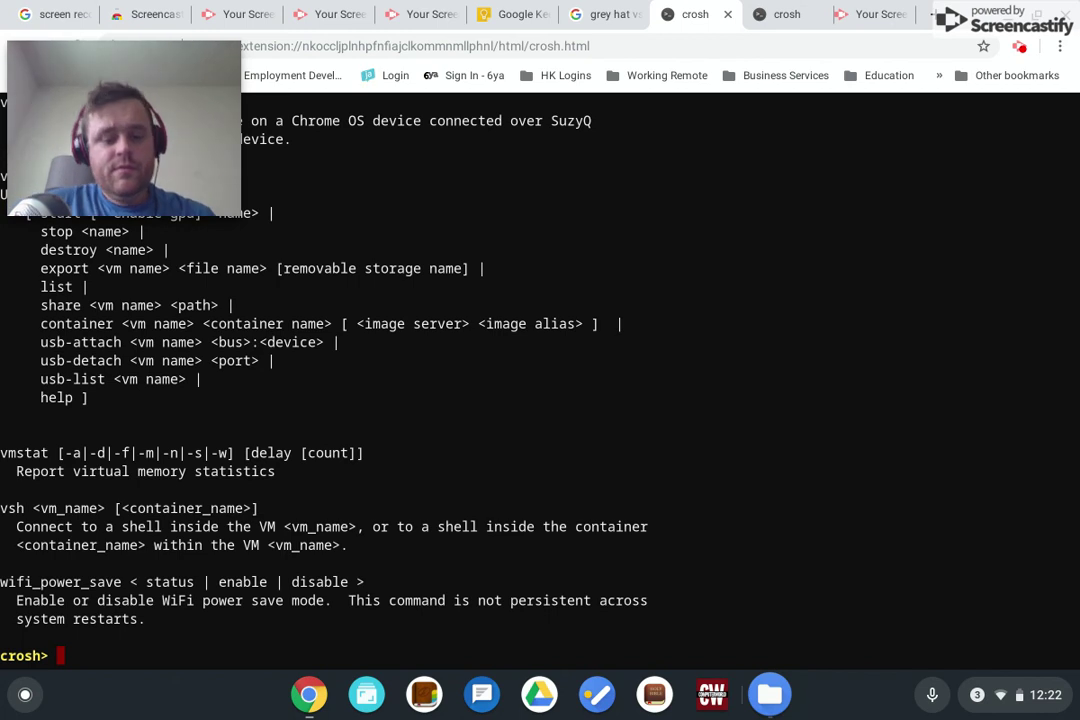
Turn on WiFi power save mode by running wifi_power_save enable
{"action": "type", "text": "wifi_"}
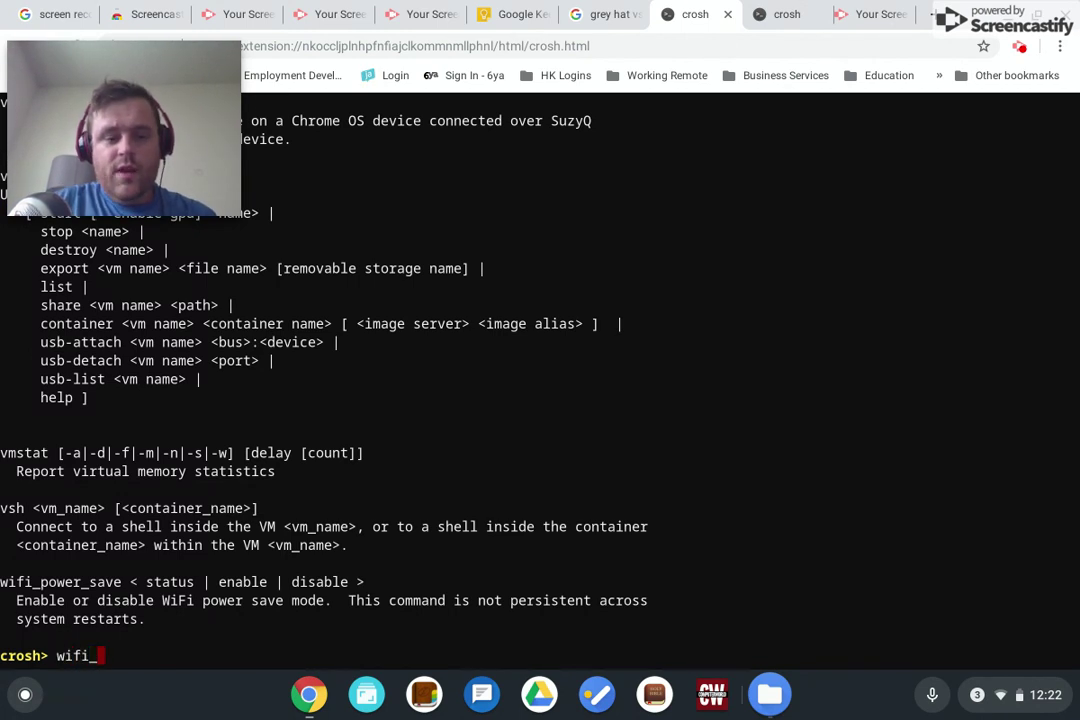
{"action": "type", "text": "power"}
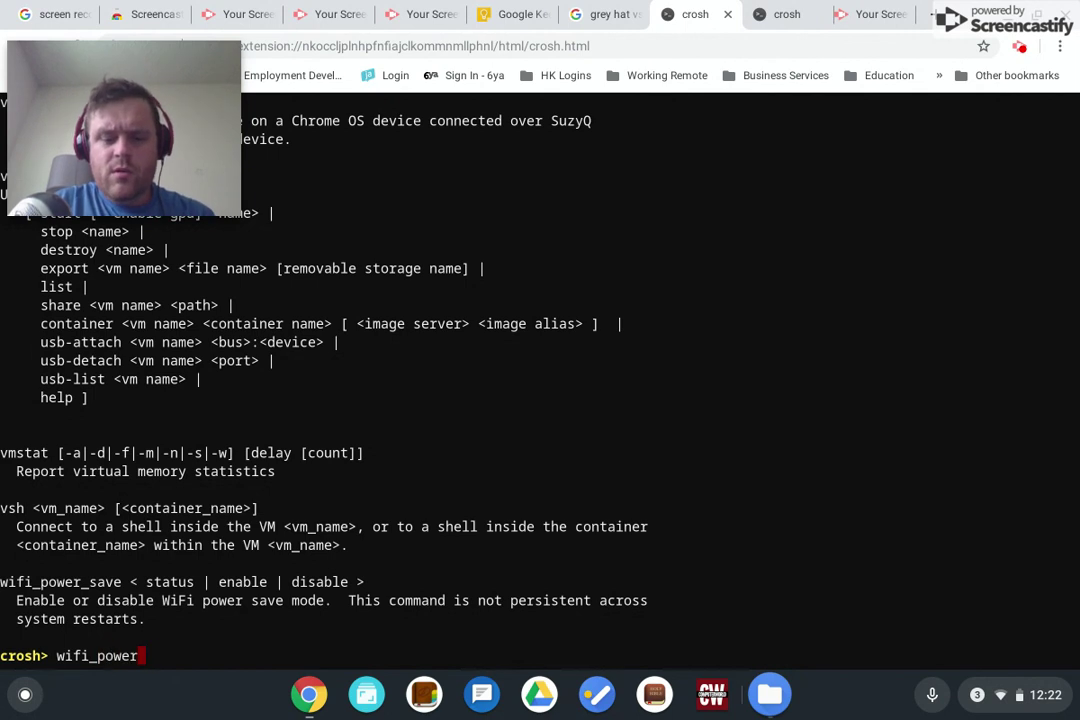
{"action": "type", "text": "_save"}
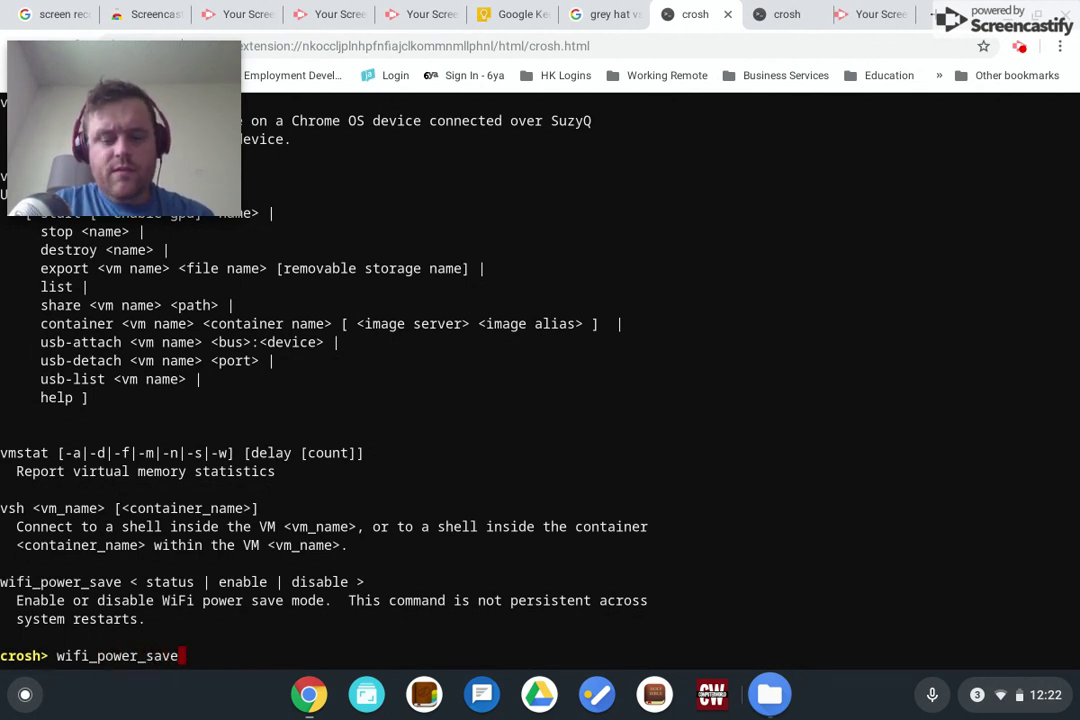
{"action": "type", "text": " st"}
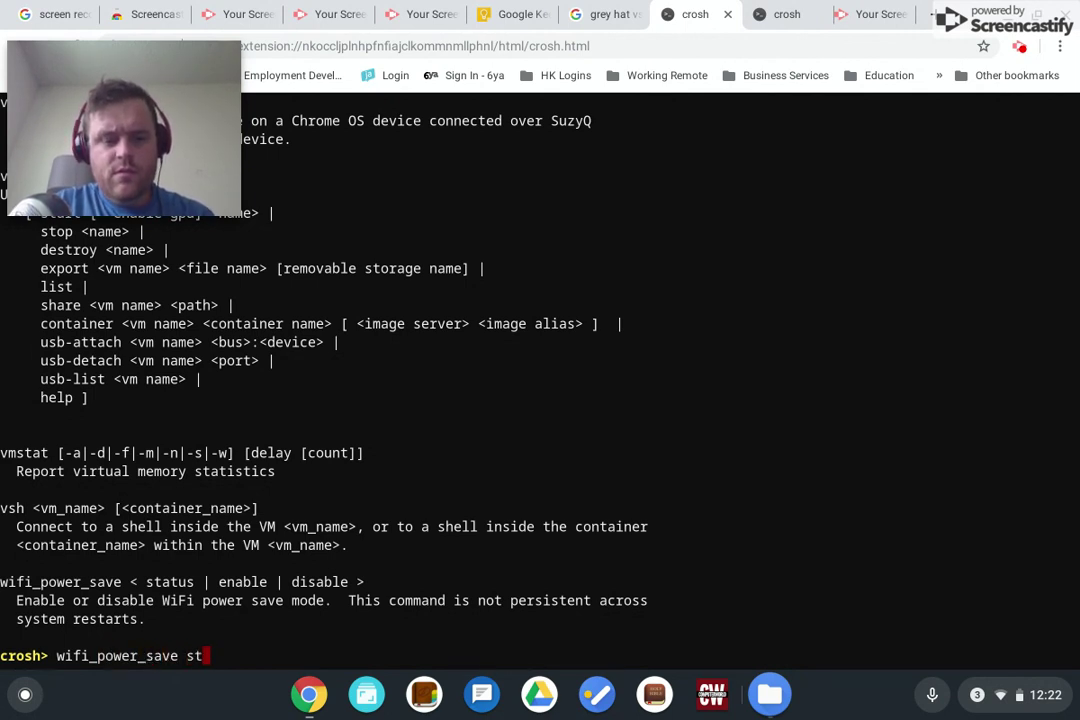
{"action": "key", "text": "BackSpace"}
{"action": "key", "text": "BackSpace"}
{"action": "type", "text": "enable"}
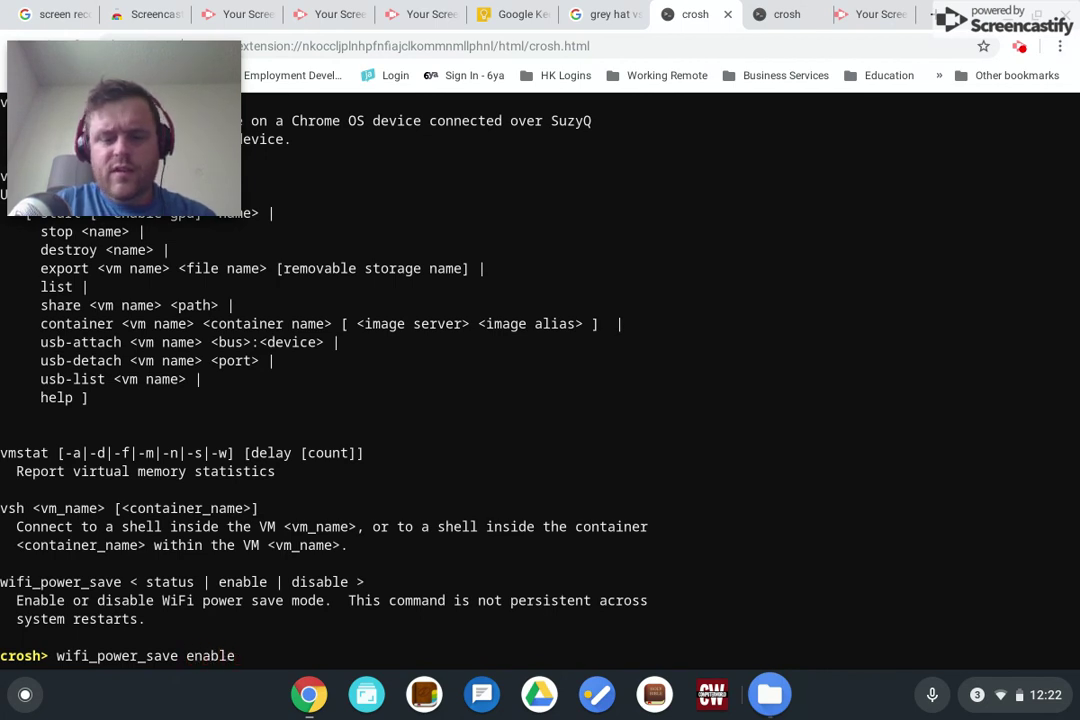
{"action": "key", "text": "Return"}
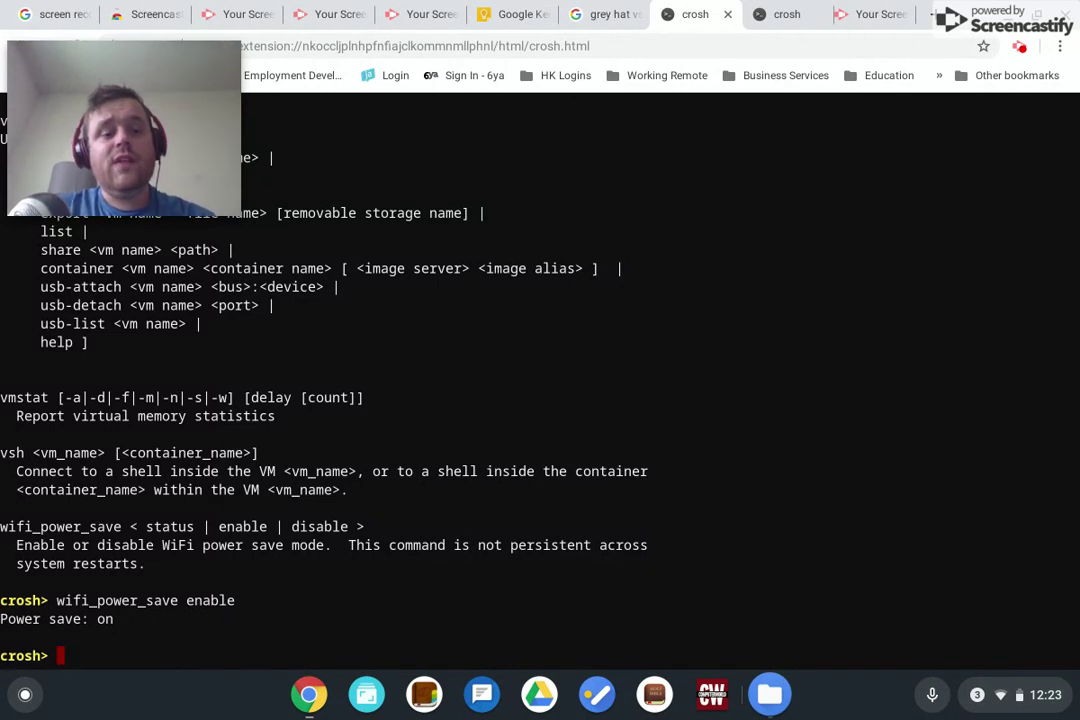
Turn off WiFi power save mode by running wifi_power_save disable
{"action": "type", "text": "wifi"}
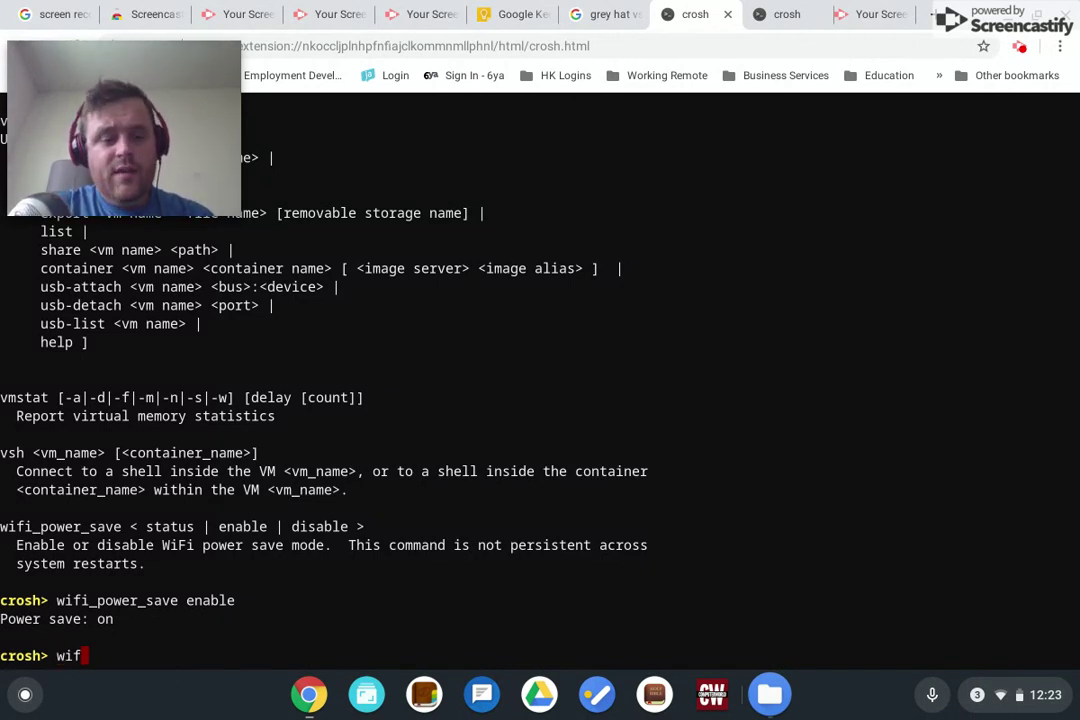
{"action": "type", "text": "_po"}
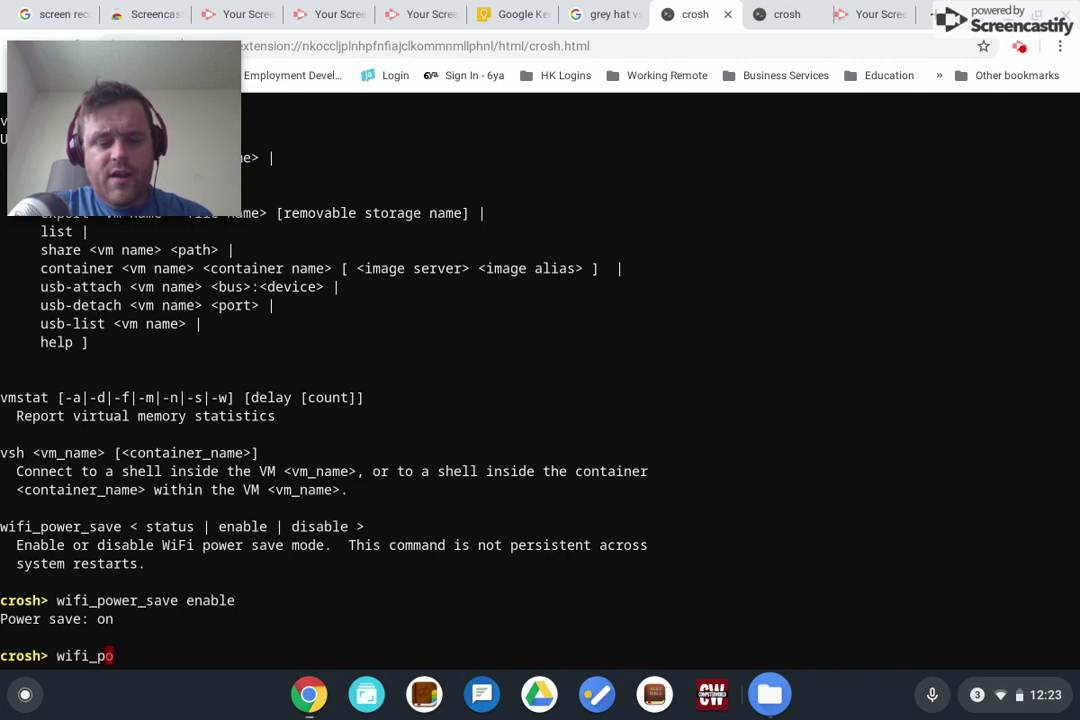
{"action": "type", "text": "wer_sa"}
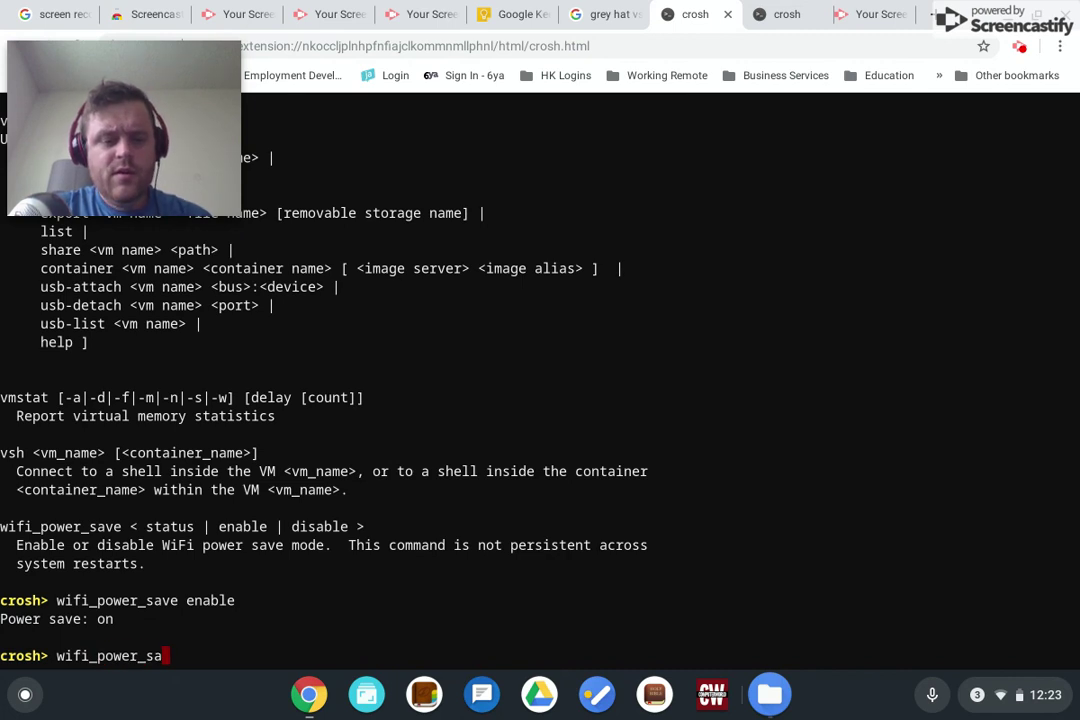
{"action": "type", "text": "ve d"}
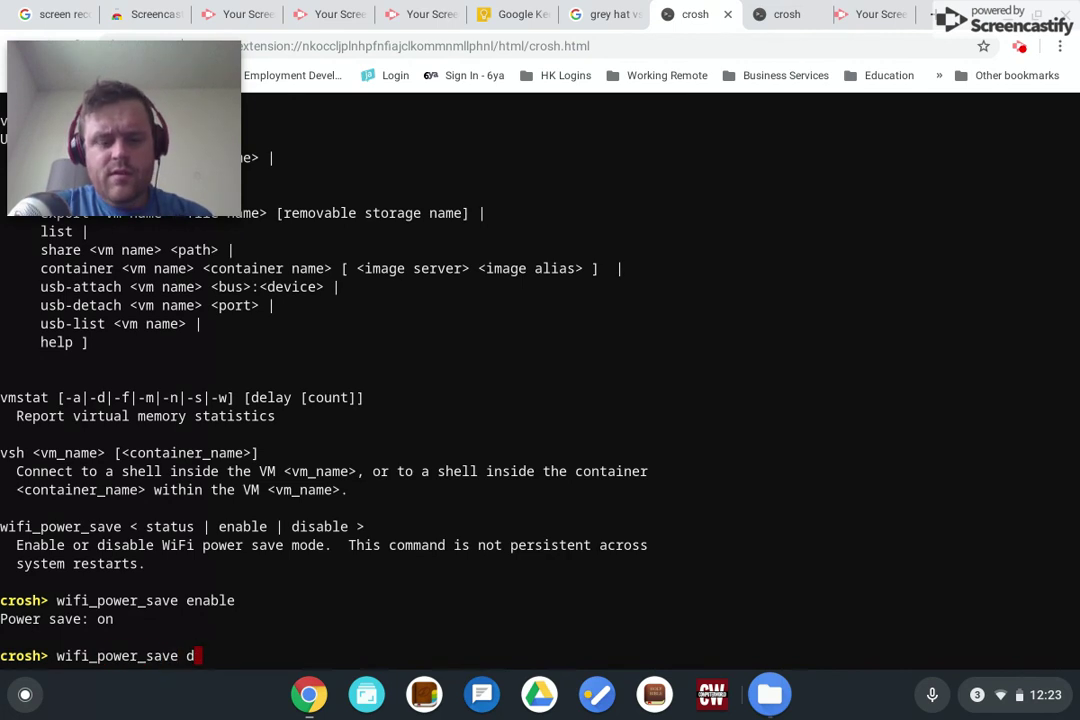
{"action": "type", "text": "isable"}
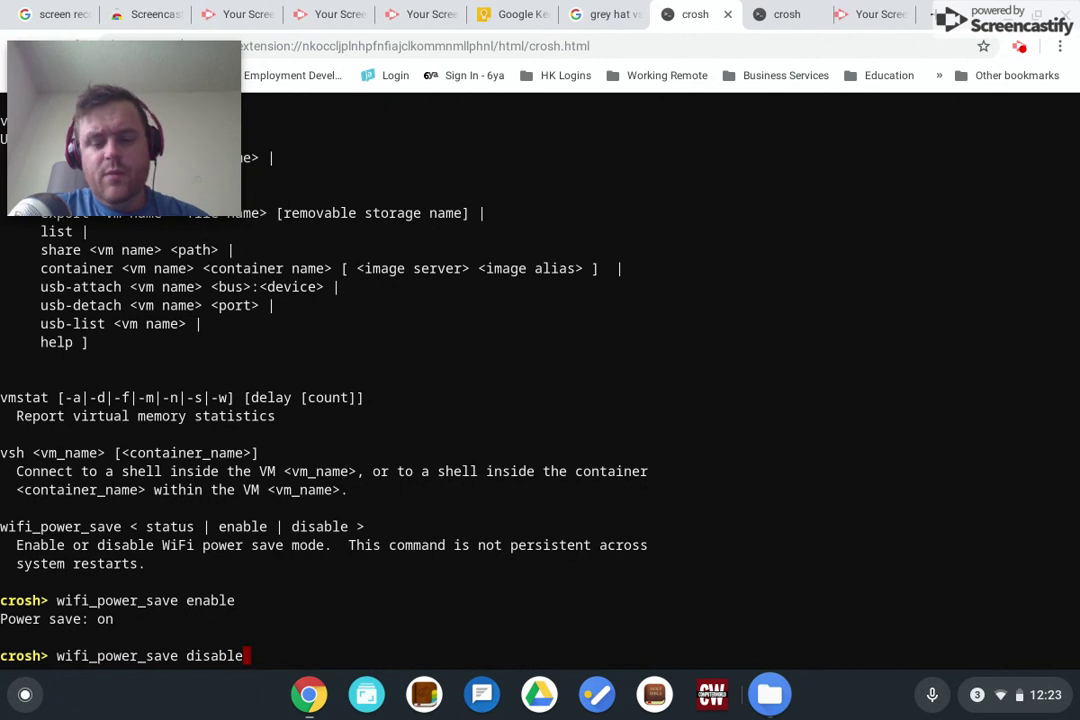
{"action": "key", "text": "Return"}
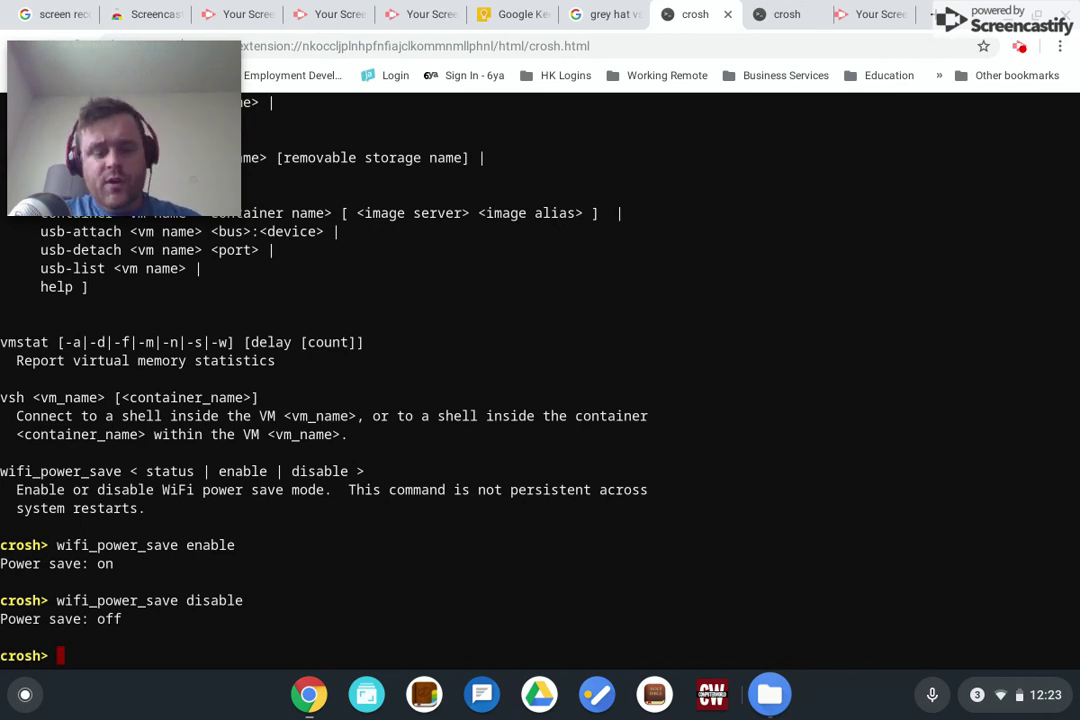
Run a 10-second battery discharge test with battery_test 10
{"action": "type", "text": "batter"}
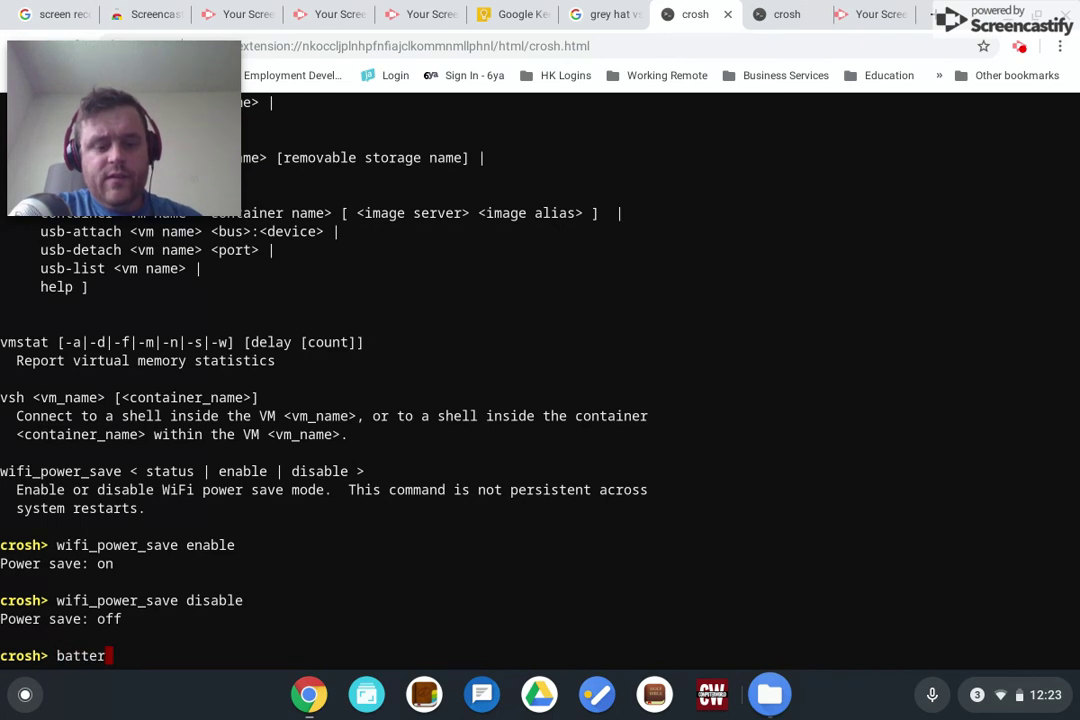
{"action": "type", "text": "y_t"}
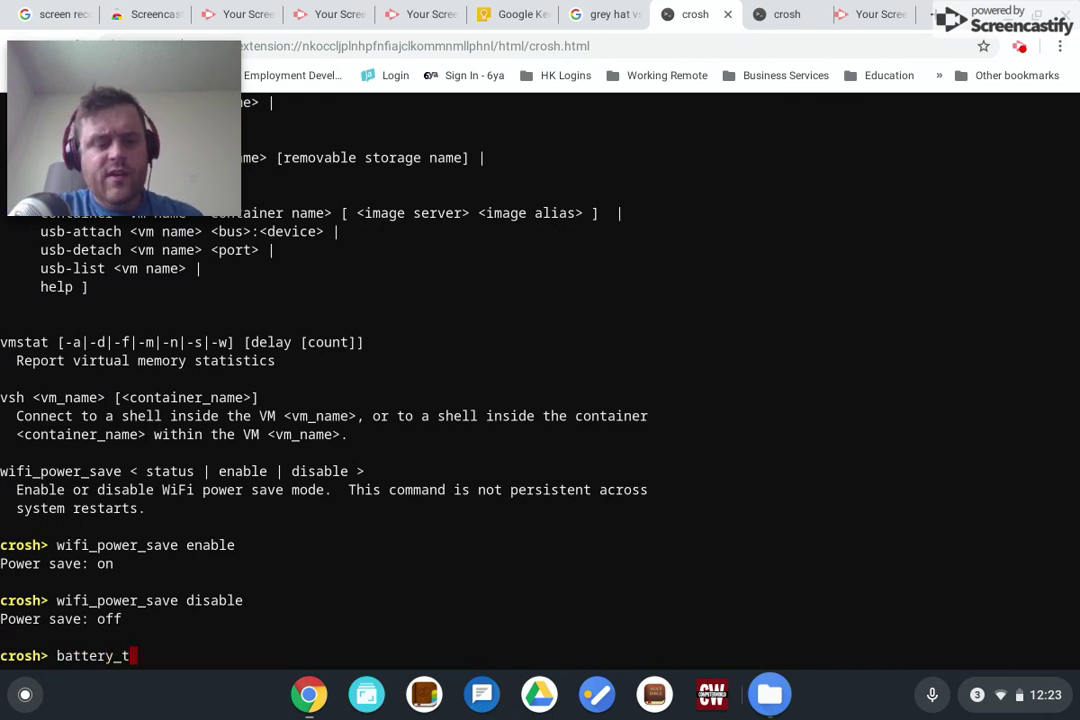
{"action": "type", "text": "est"}
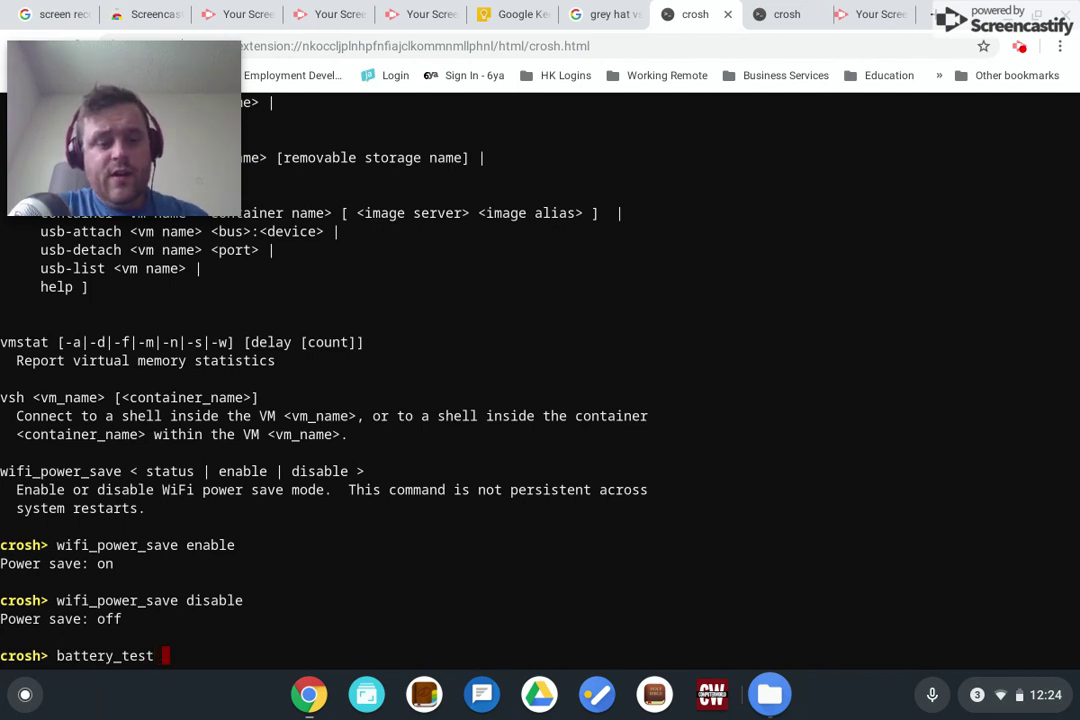
{"action": "key", "text": "BackSpace"}
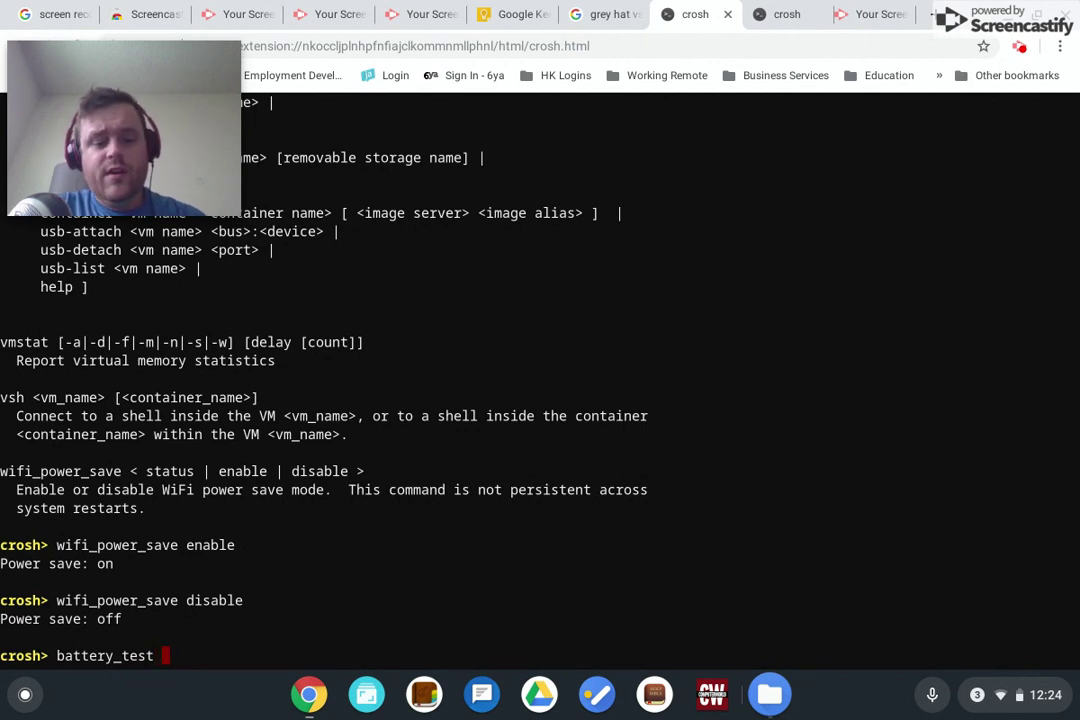
{"action": "type", "text": "10"}
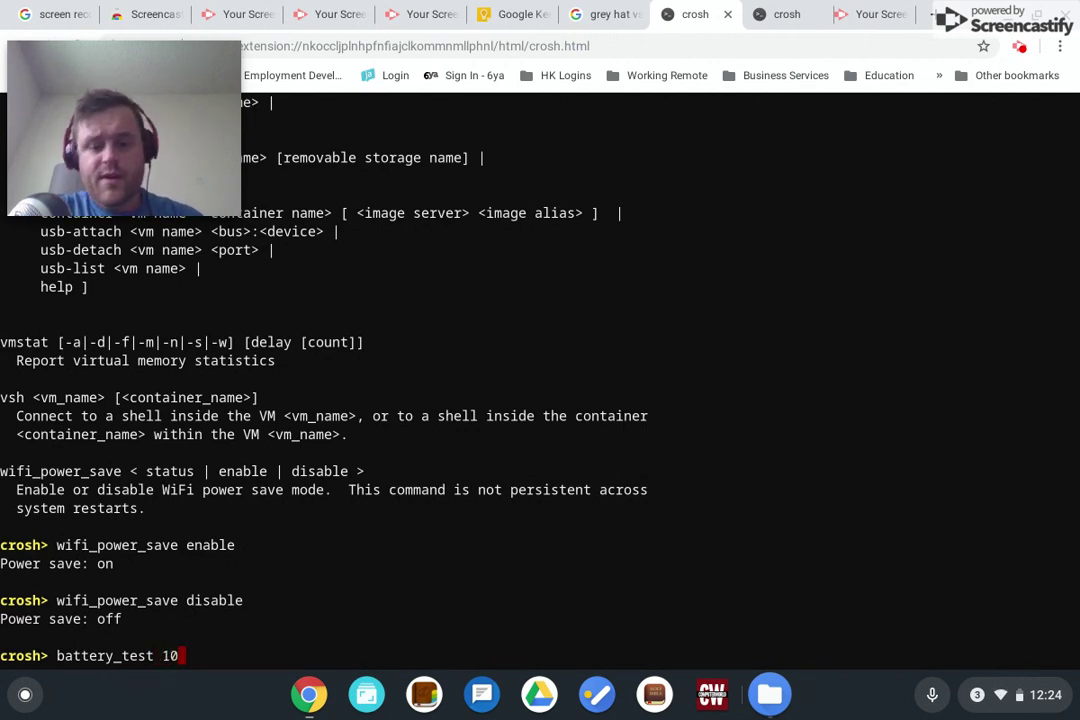
{"action": "key", "text": "Return"}
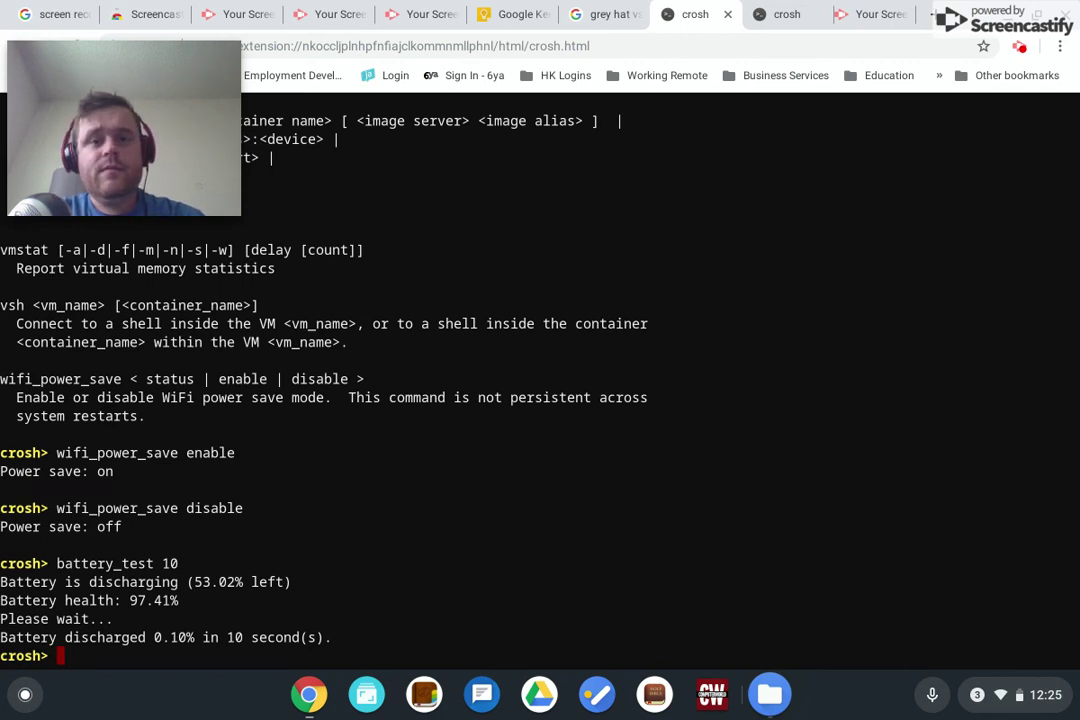
{"action": "scroll", "coordinate": [540, 380], "scroll_direction": "up", "scroll_amount": 4}
{"action": "scroll", "coordinate": [540, 380], "scroll_direction": "down", "scroll_amount": 1}
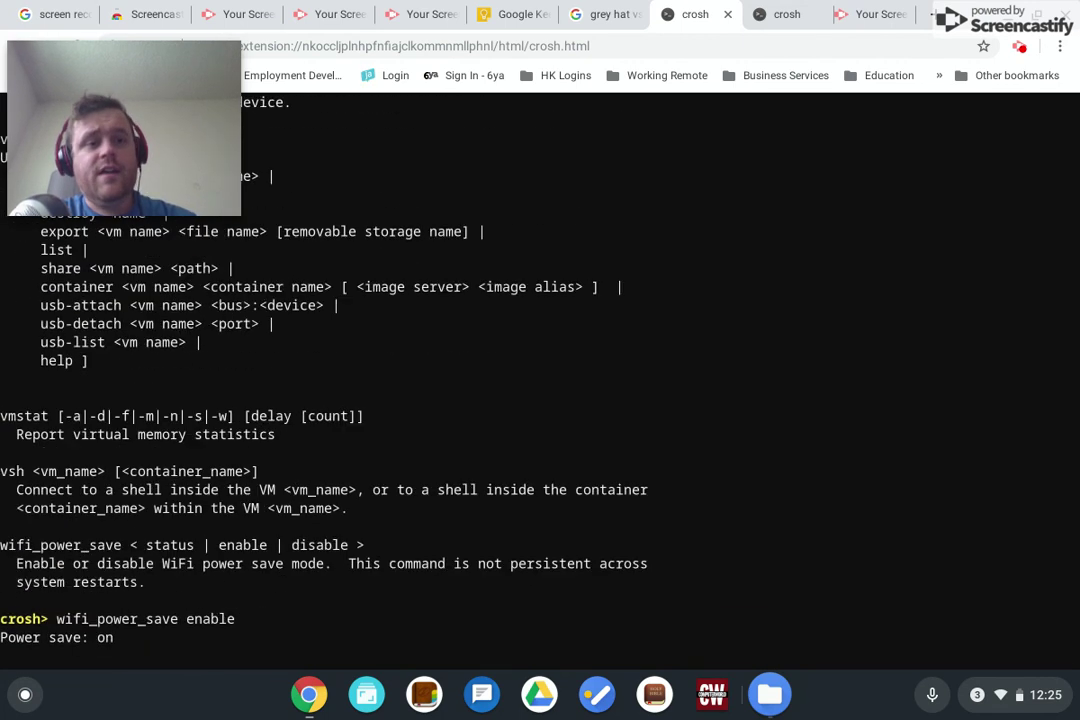
{"action": "scroll", "coordinate": [540, 380], "scroll_direction": "down", "scroll_amount": 2}
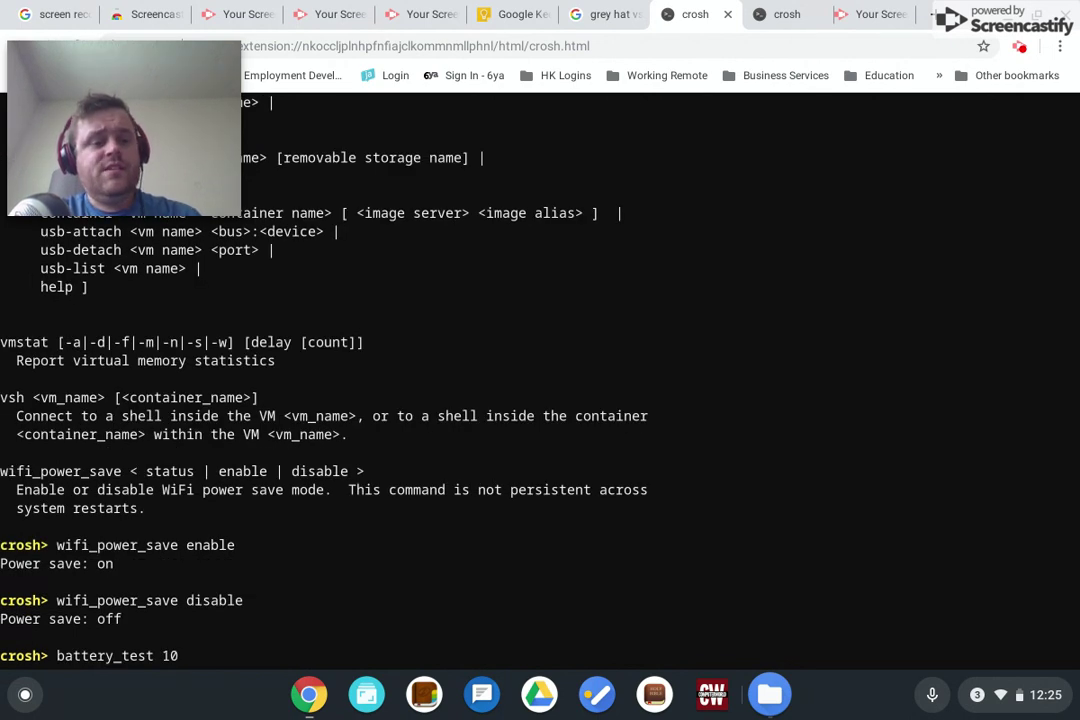
{"action": "scroll", "coordinate": [540, 380], "scroll_direction": "down", "scroll_amount": 2}
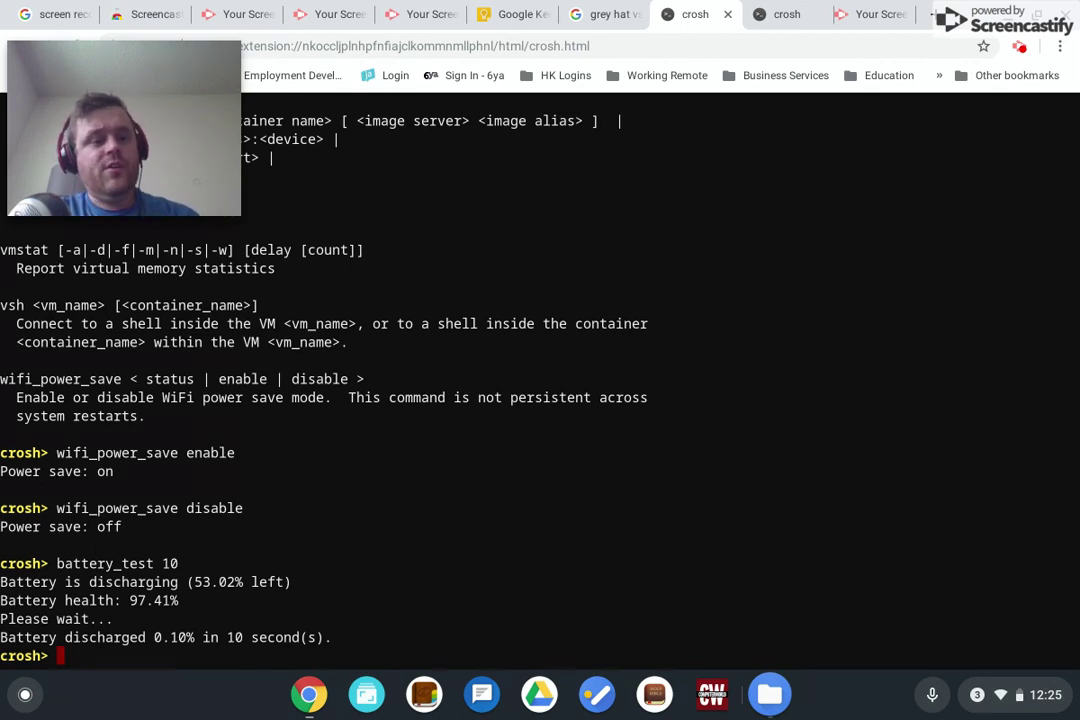
{"action": "scroll", "coordinate": [540, 380], "scroll_direction": "up", "scroll_amount": 5}
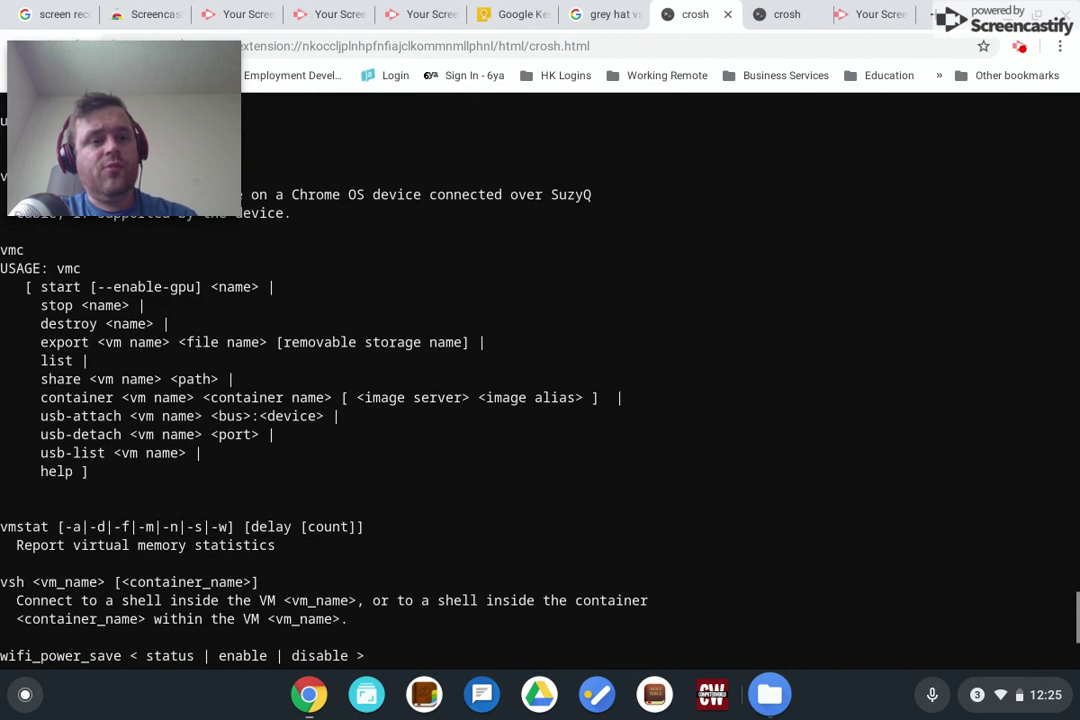
{"action": "scroll", "coordinate": [540, 380], "scroll_direction": "down", "scroll_amount": 5}
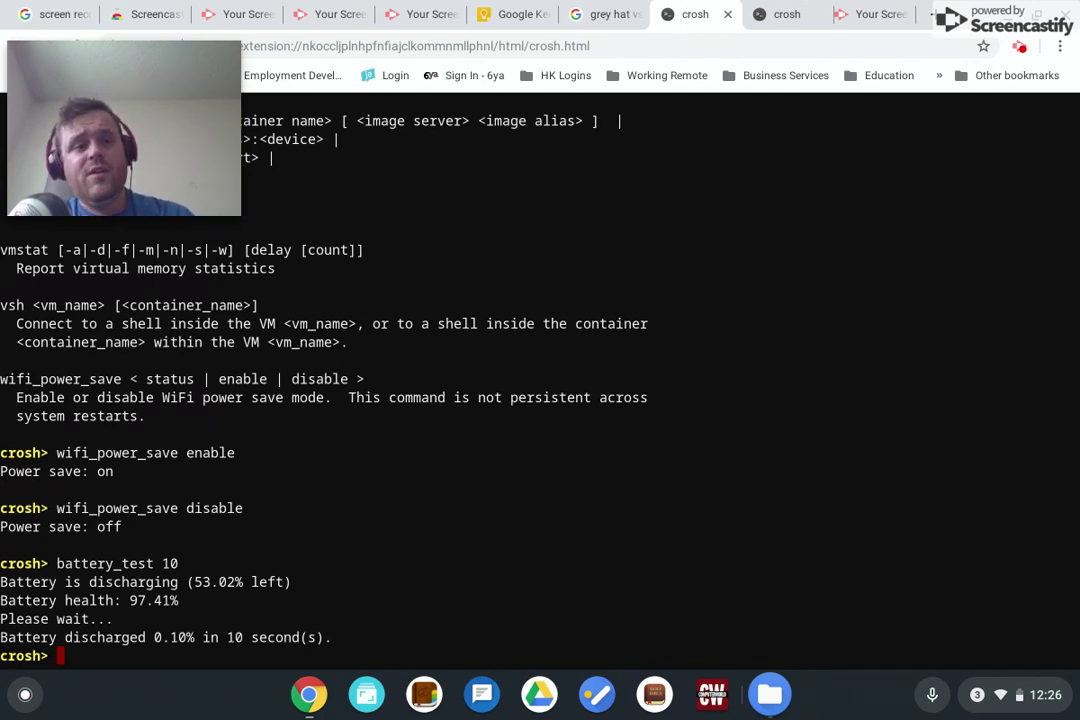
Open the Chrome OS quick settings and notifications
{"action": "key", "text": "alt+shift+s"}
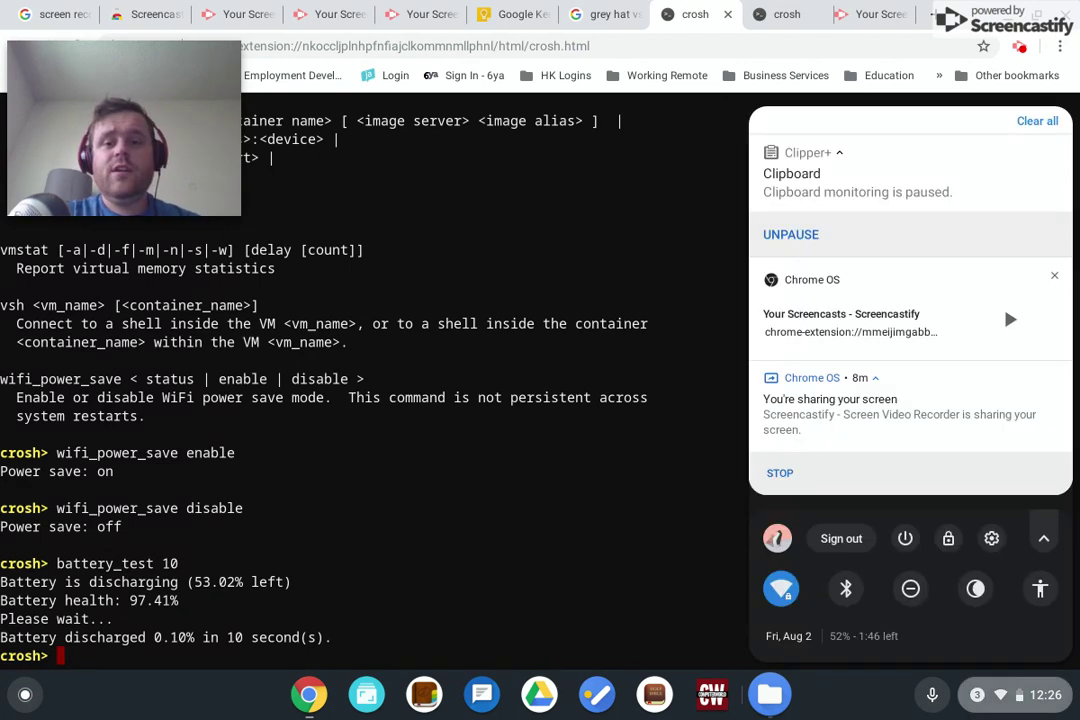